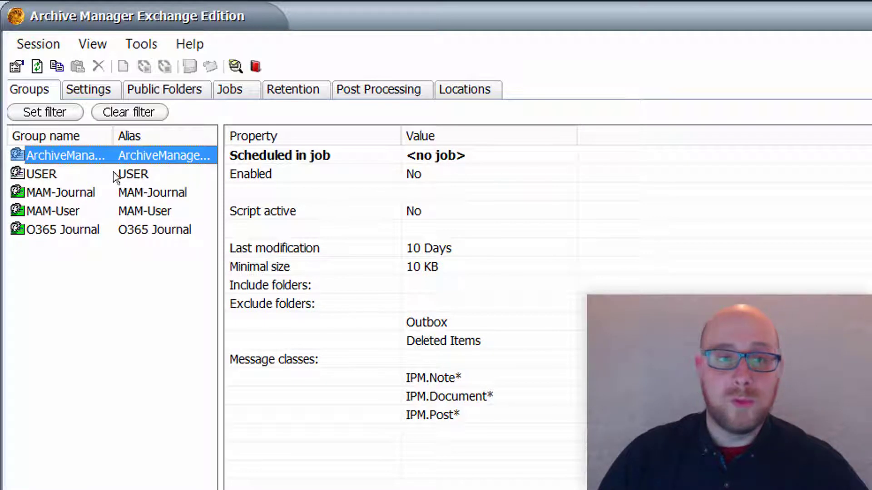
# - Compare the USER and MAM-Journal group settings, then select the MAM-User group
pyautogui.click(115, 174)
pyautogui.click(118, 196)
pyautogui.click(120, 174)
pyautogui.click(120, 193)
pyautogui.click(122, 214)
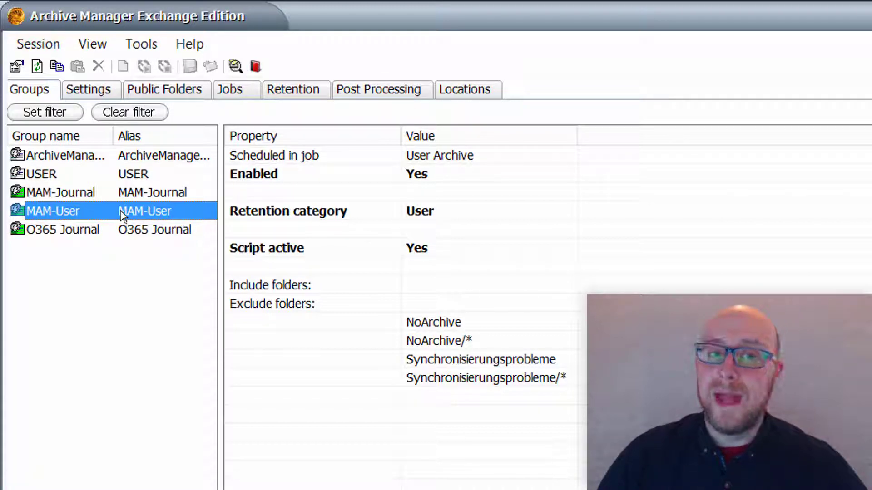
# - In MAM-User's properties, allow archiving of group members and keep retention category User
pyautogui.rightClick(121, 214)
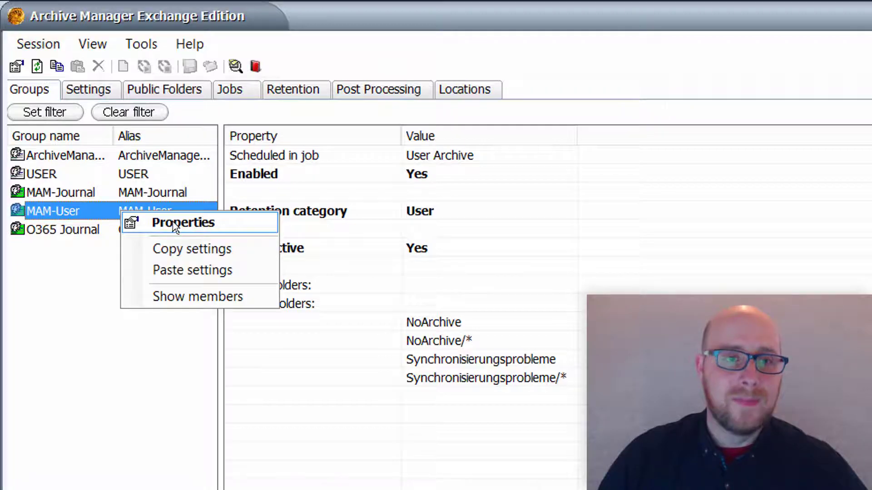
pyautogui.click(175, 224)
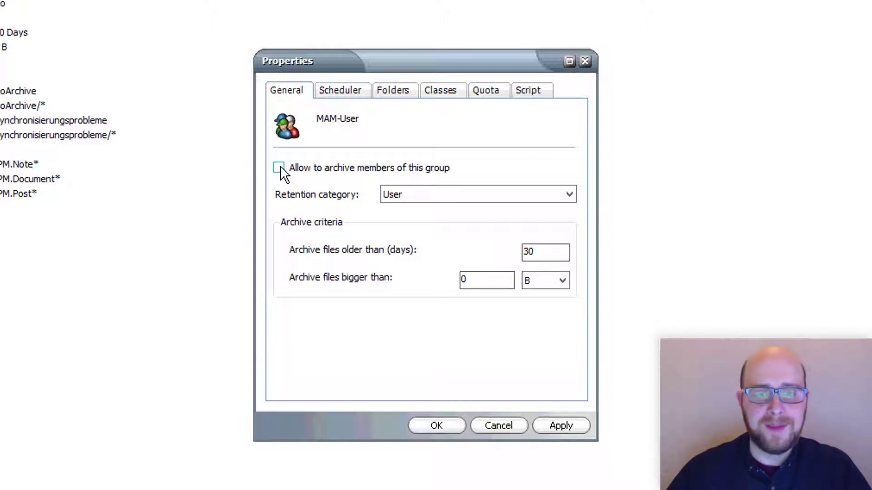
pyautogui.click(280, 169)
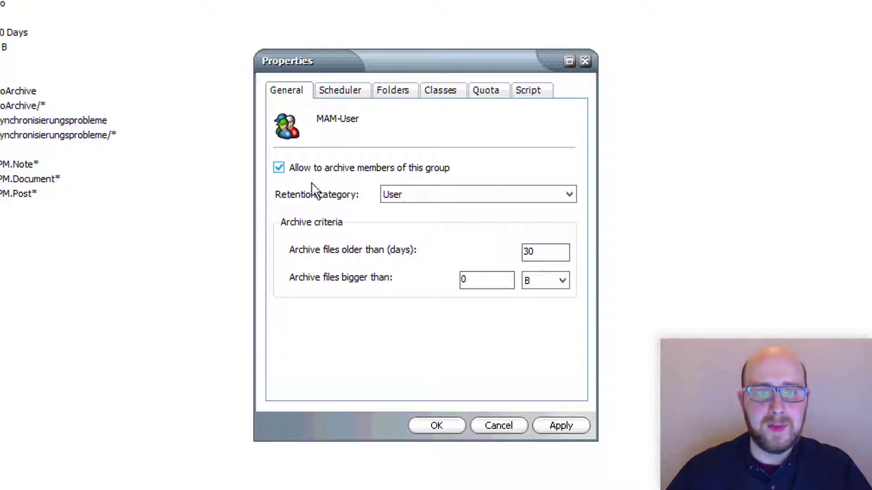
pyautogui.click(451, 192)
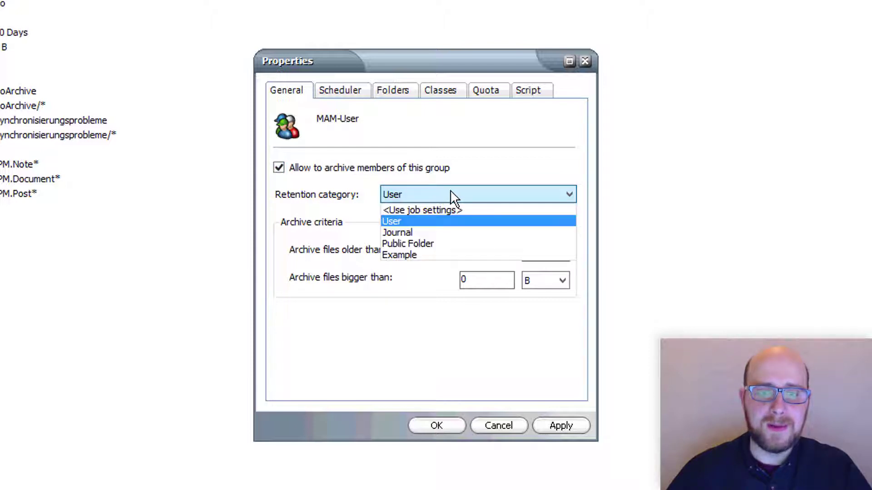
pyautogui.click(450, 224)
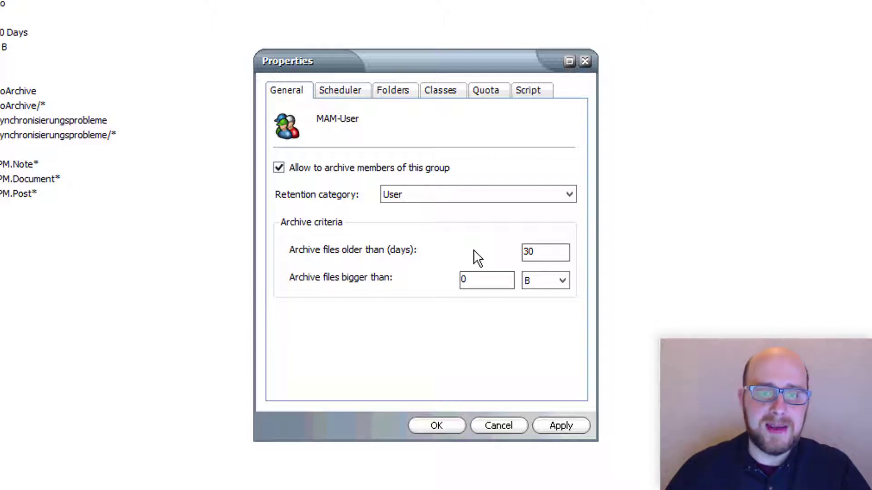
pyautogui.moveTo(541, 255)
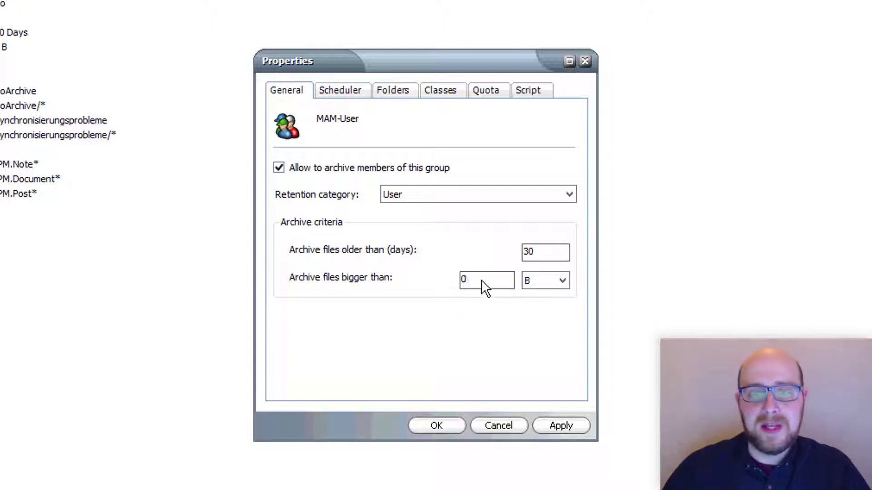
# - Change the size criterion to archive only files bigger than 3 MB
pyautogui.doubleClick(462, 278)
pyautogui.write('3')
pyautogui.click(555, 282)
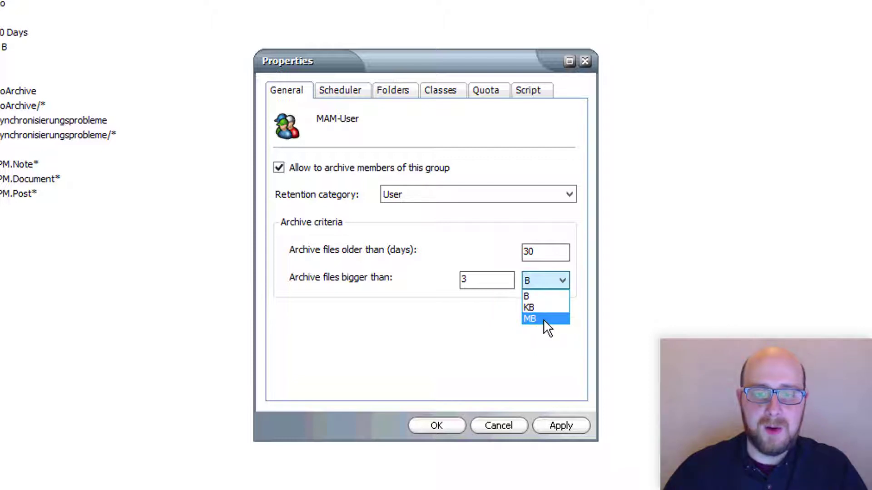
pyautogui.click(543, 319)
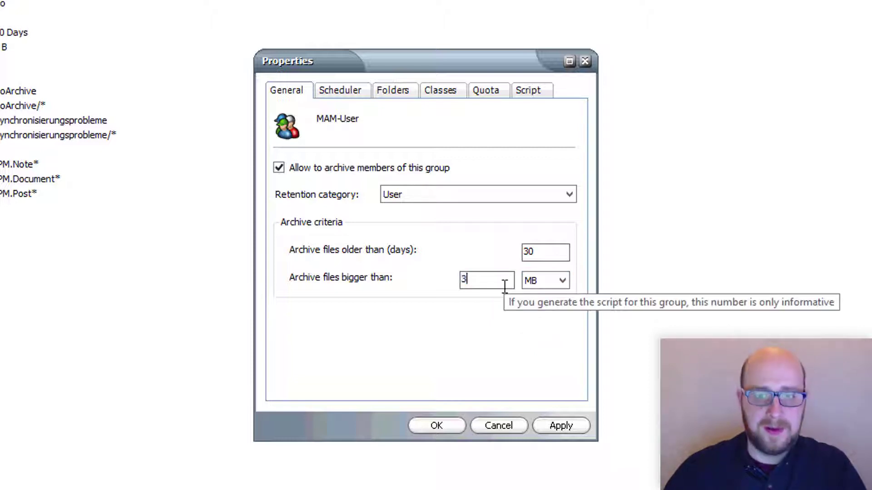
pyautogui.write('3')
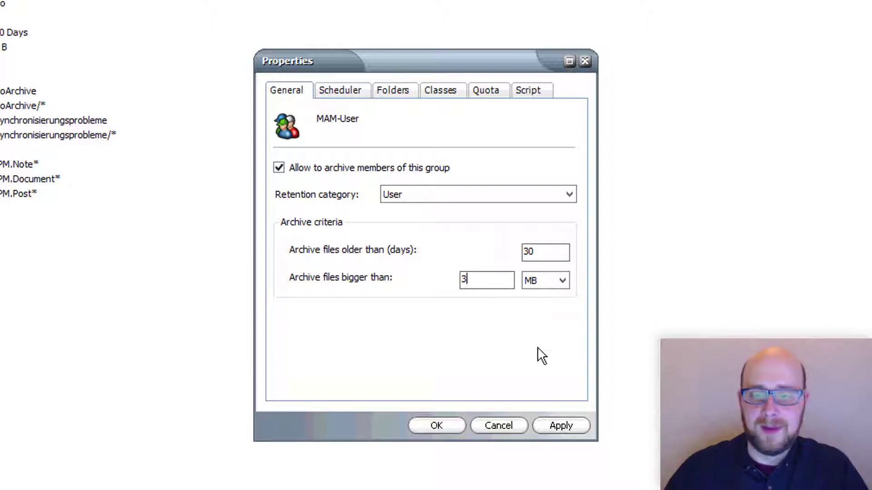
# - Set the group's scheduled job to Public Folder, running every 1 day from 19.02.2017 22:00
pyautogui.click(340, 92)
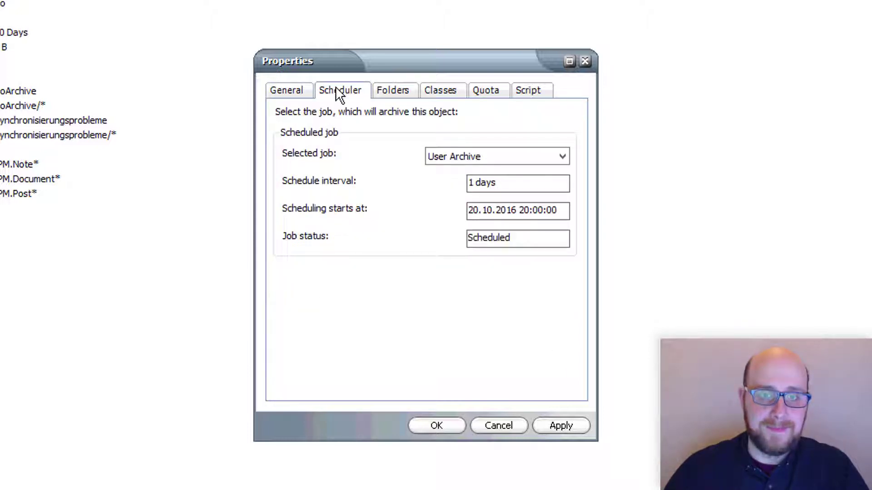
pyautogui.click(451, 155)
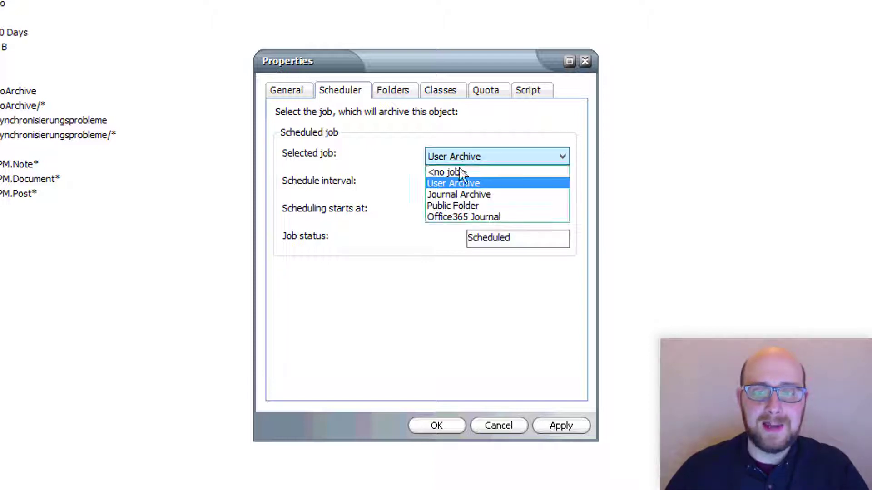
pyautogui.click(471, 205)
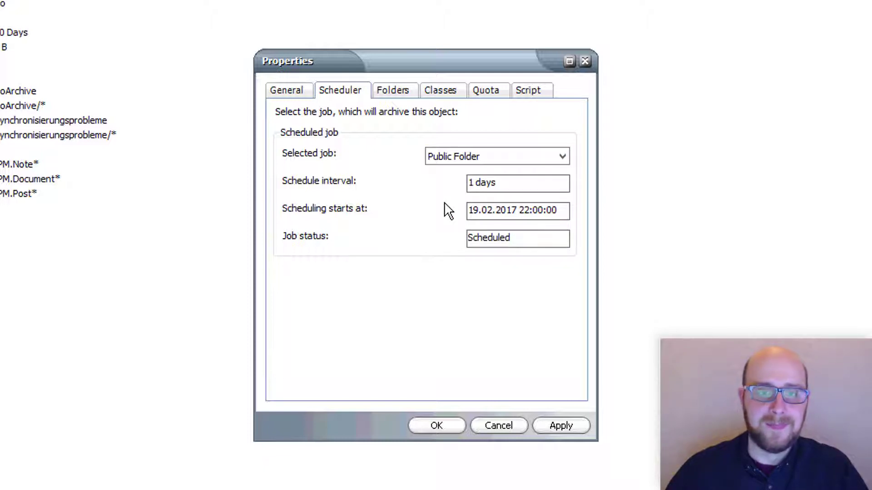
# - On the Folders tab, toggle the Inbox and Outbox exclusions off again and begin adding an excluded folder
pyautogui.click(399, 91)
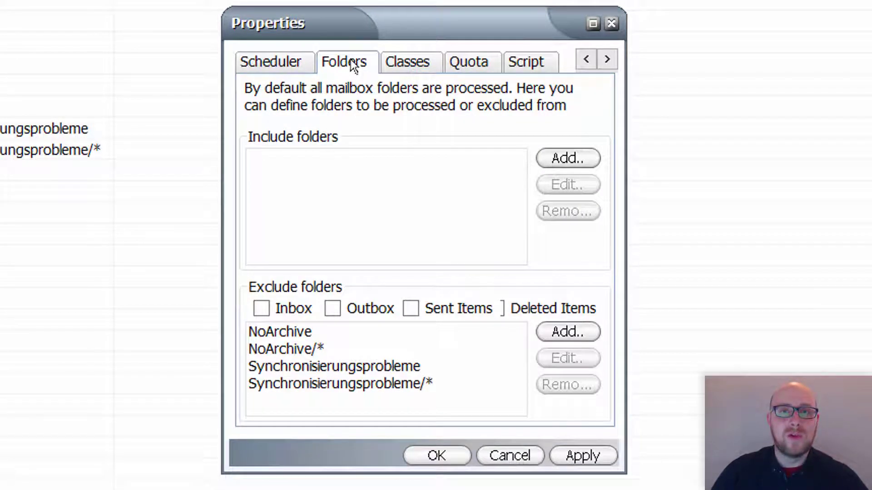
pyautogui.click(265, 311)
pyautogui.click(334, 309)
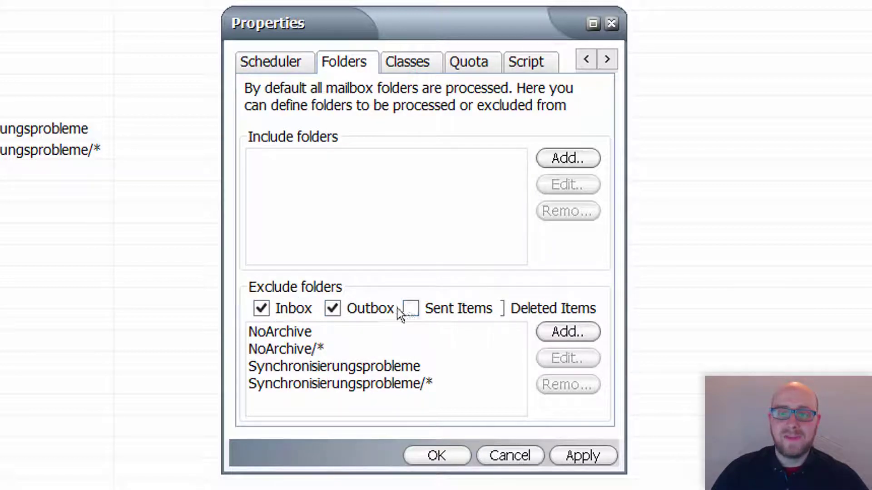
pyautogui.click(331, 310)
pyautogui.click(263, 310)
pyautogui.click(573, 331)
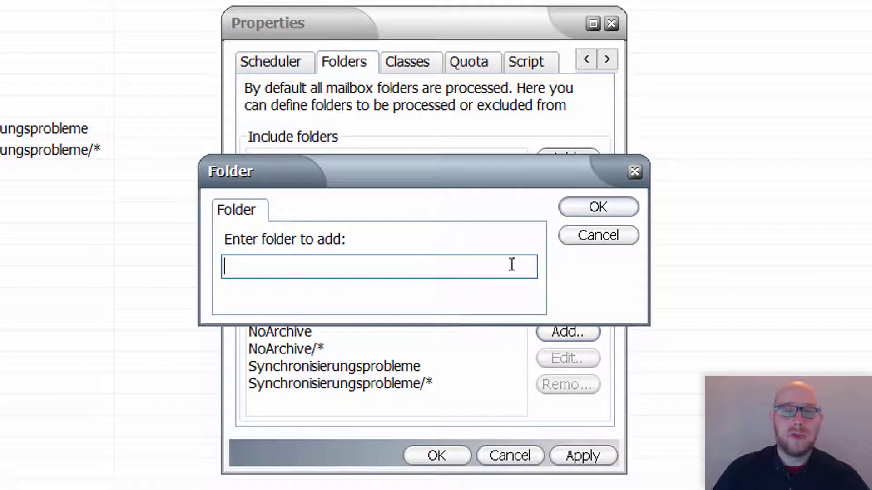
# - Cancel the excluded-folder dialog and add 'custom' to the included folders
pyautogui.click(576, 236)
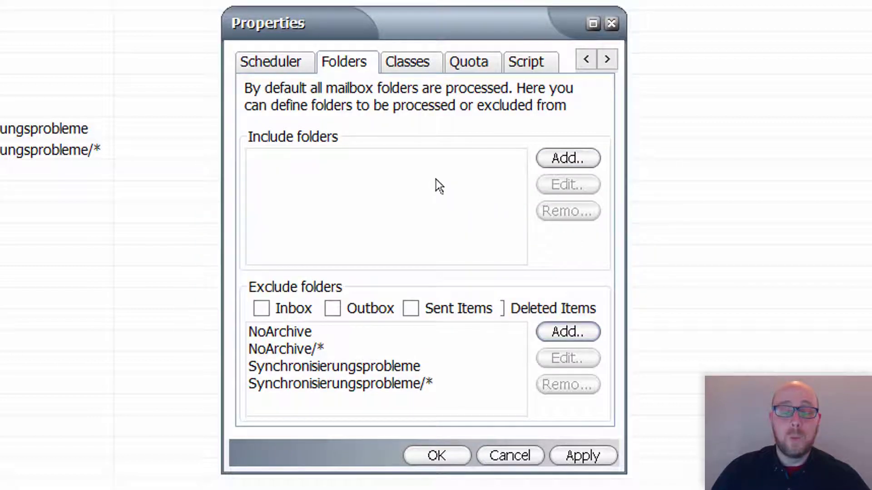
pyautogui.click(590, 159)
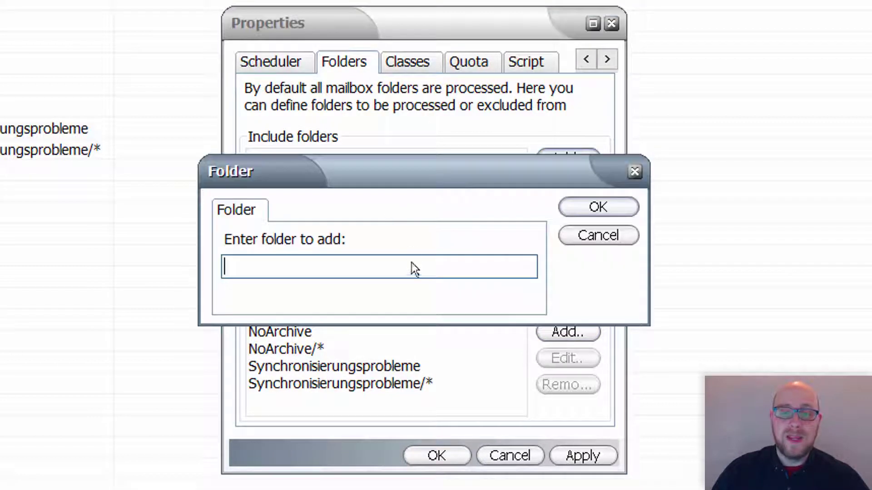
pyautogui.write('custome')
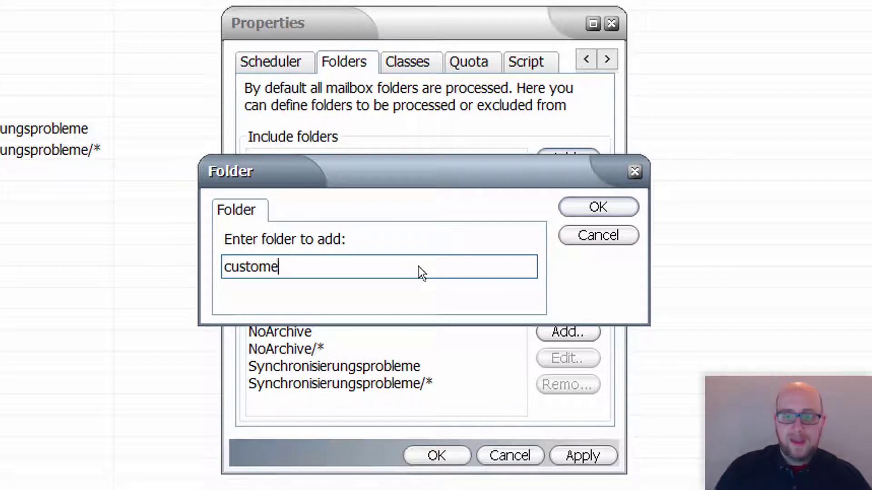
pyautogui.press('BackSpace')
pyautogui.click(620, 210)
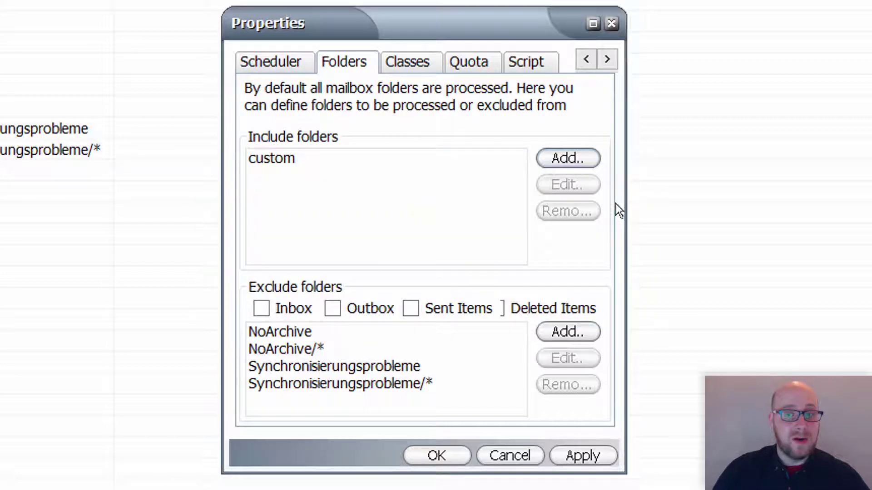
# - Delete the 'custom' entry so the included folders list is empty, then show the Classes tab
pyautogui.click(410, 204)
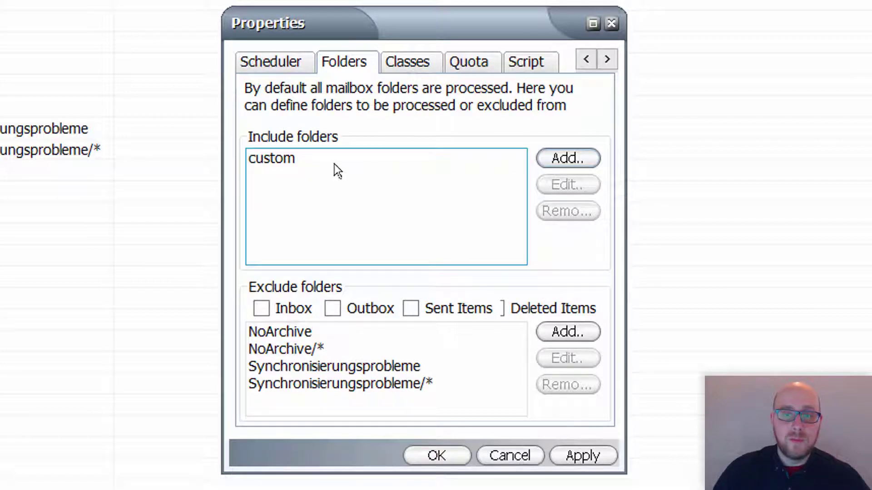
pyautogui.click(279, 163)
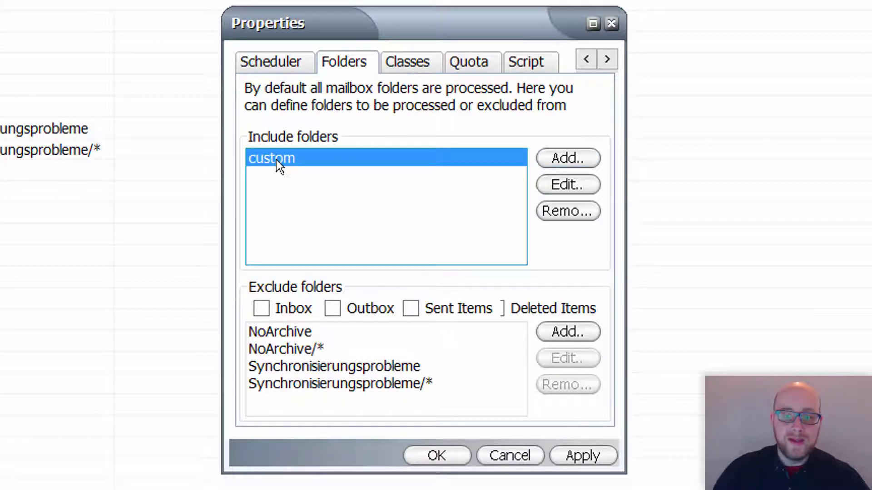
pyautogui.click(565, 211)
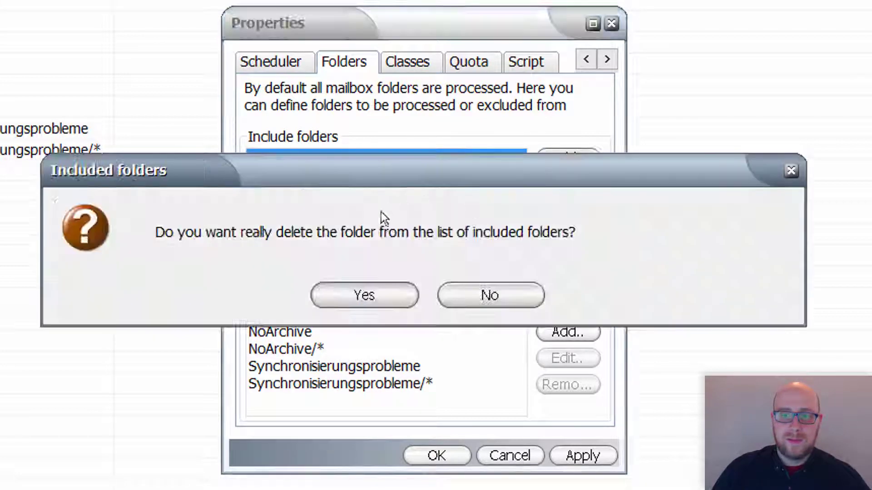
pyautogui.click(381, 295)
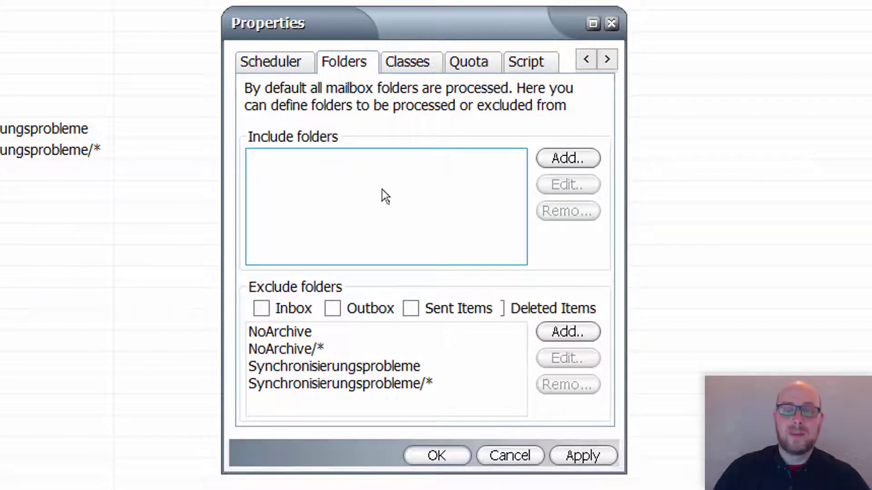
pyautogui.click(453, 413)
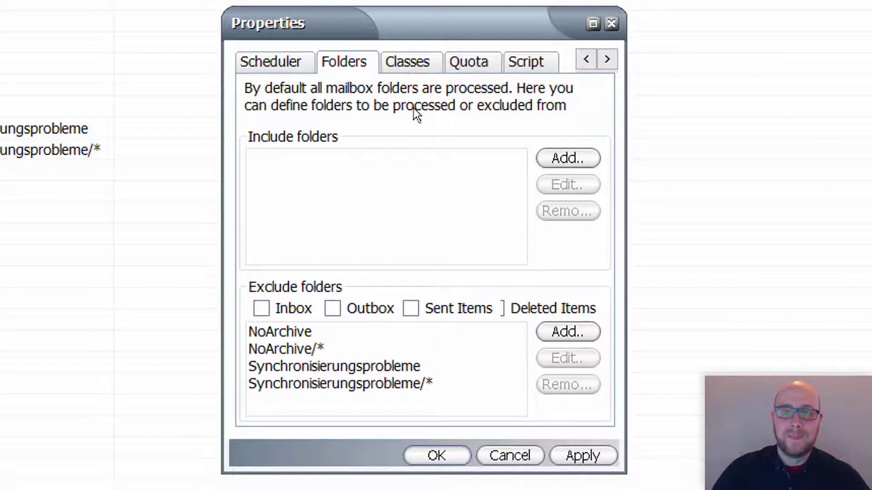
pyautogui.click(411, 64)
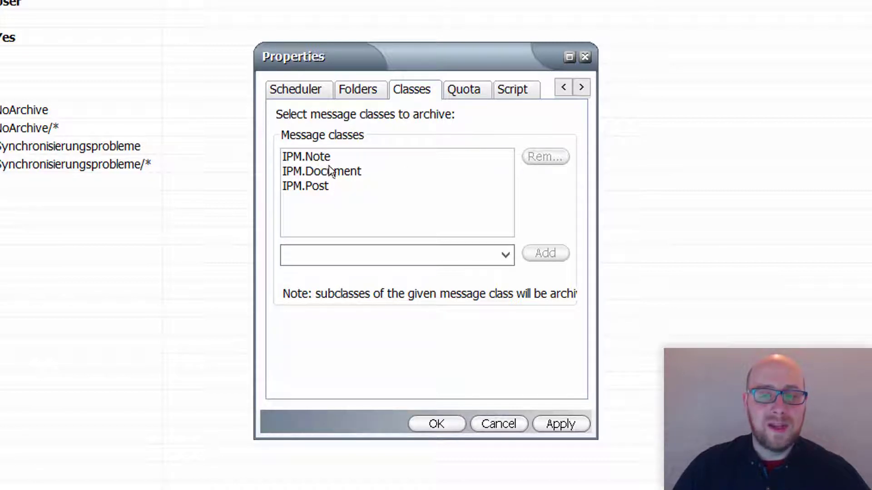
# - Add the custom class IPM.example to the archived message classes
pyautogui.click(511, 262)
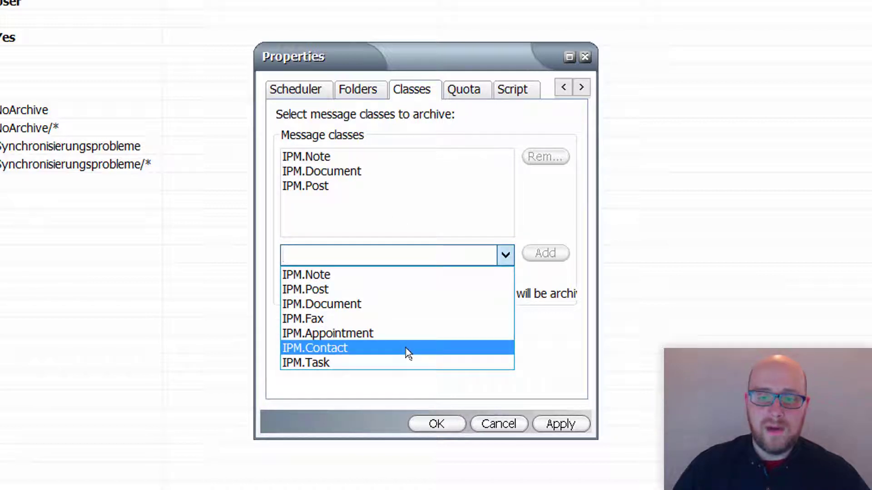
pyautogui.click(412, 258)
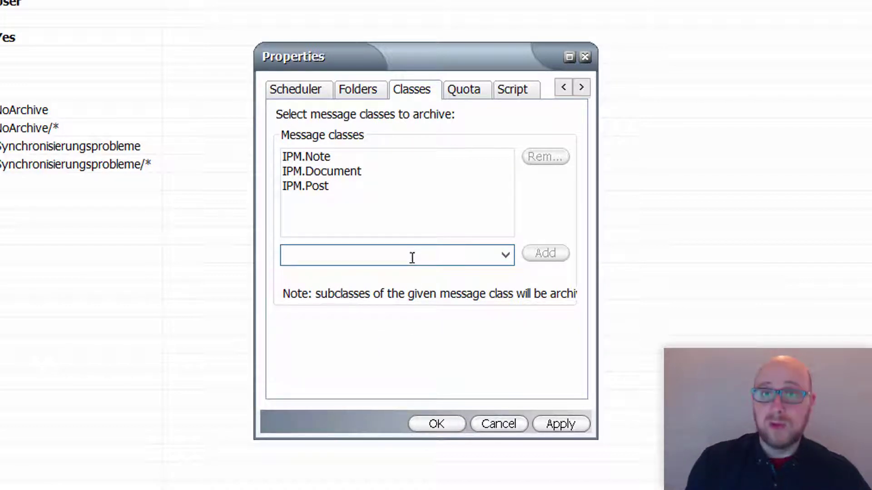
pyautogui.write('I')
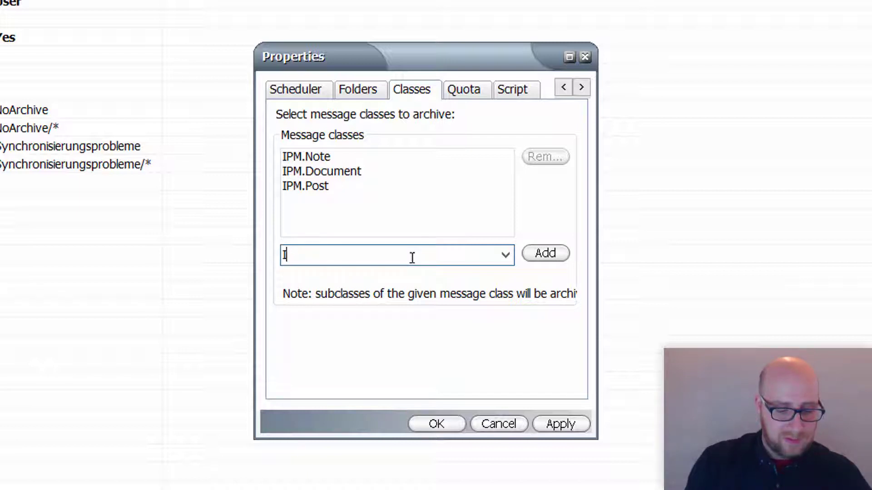
pyautogui.write('PM.exam')
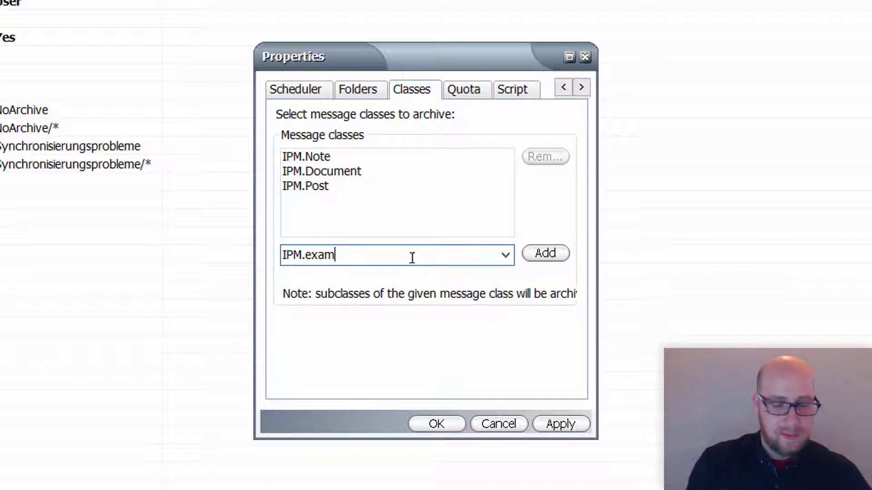
pyautogui.write('ple')
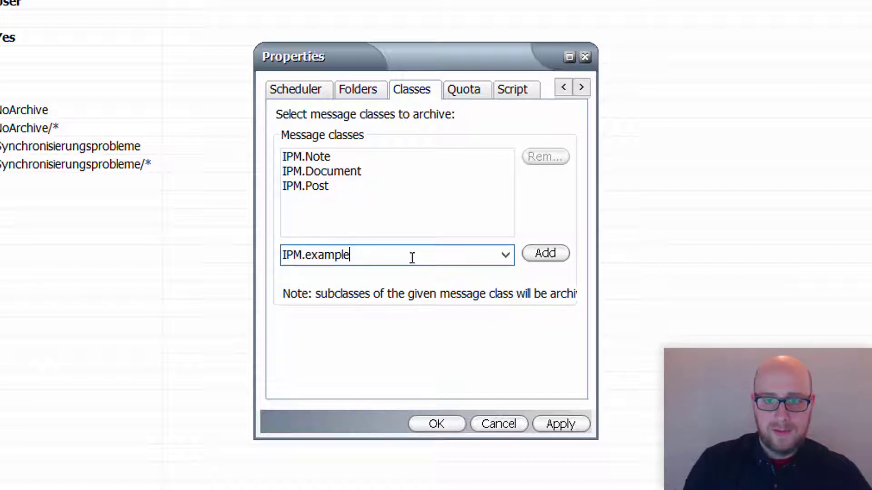
pyautogui.click(543, 254)
pyautogui.click(425, 219)
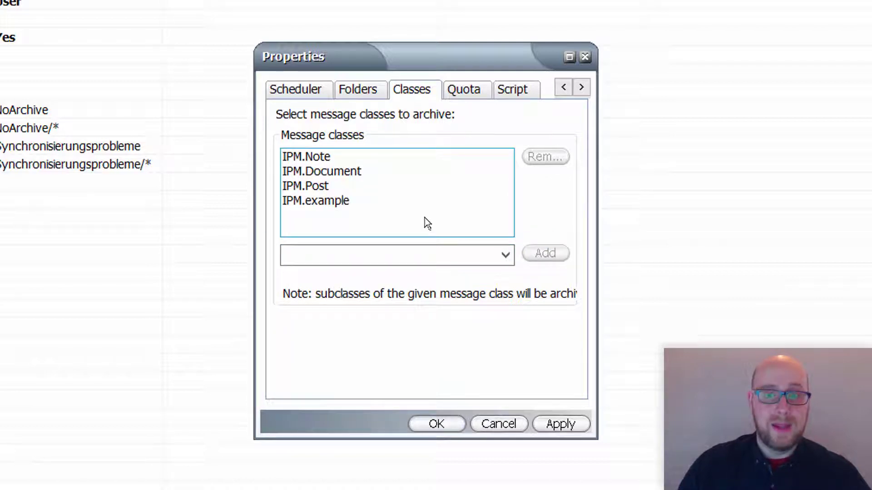
# - Generate a fresh group script on the Script tab, confirming replacement of the existing one
pyautogui.click(475, 92)
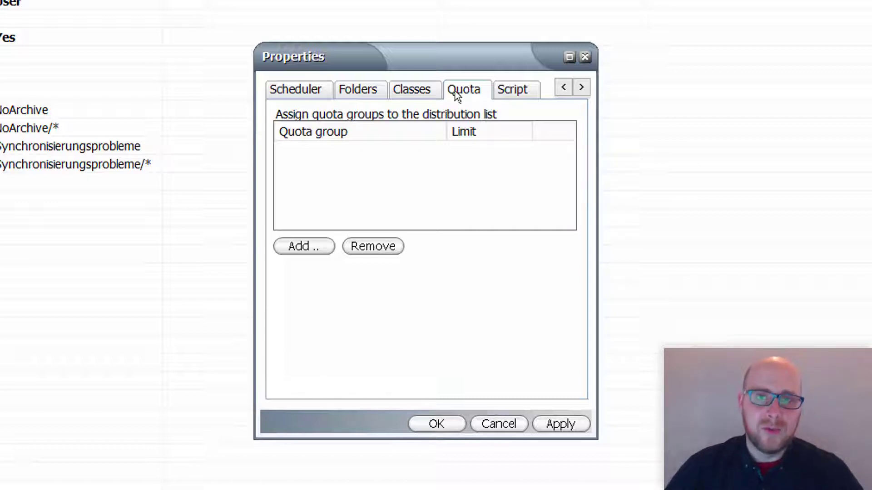
pyautogui.click(507, 89)
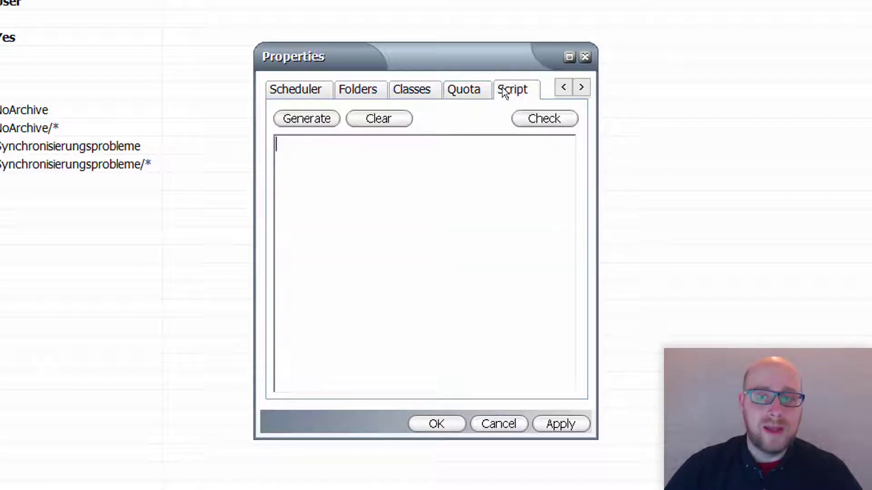
pyautogui.click(331, 119)
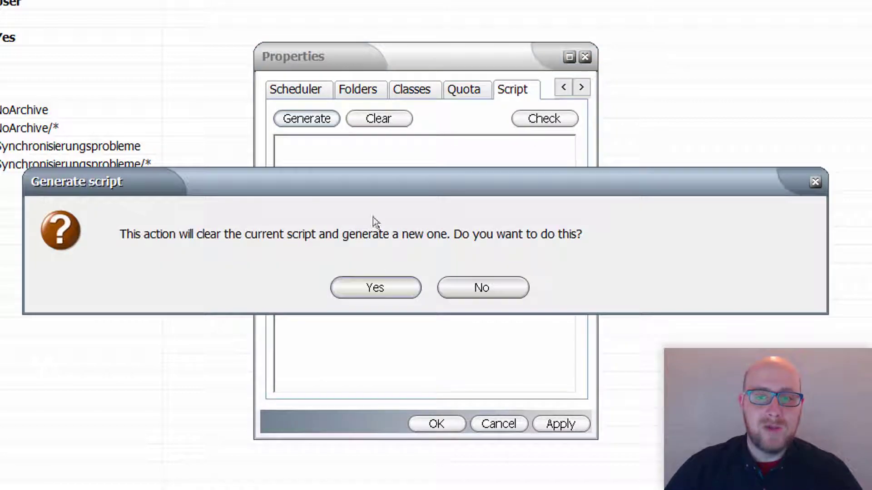
pyautogui.click(382, 286)
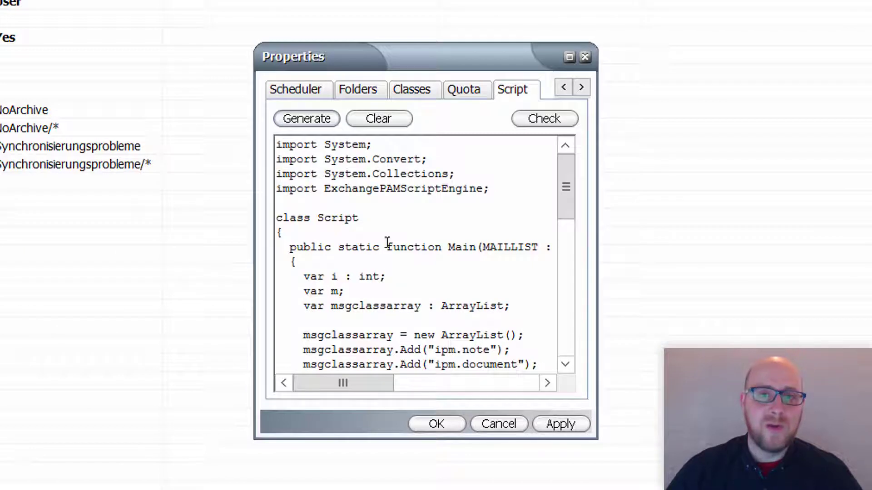